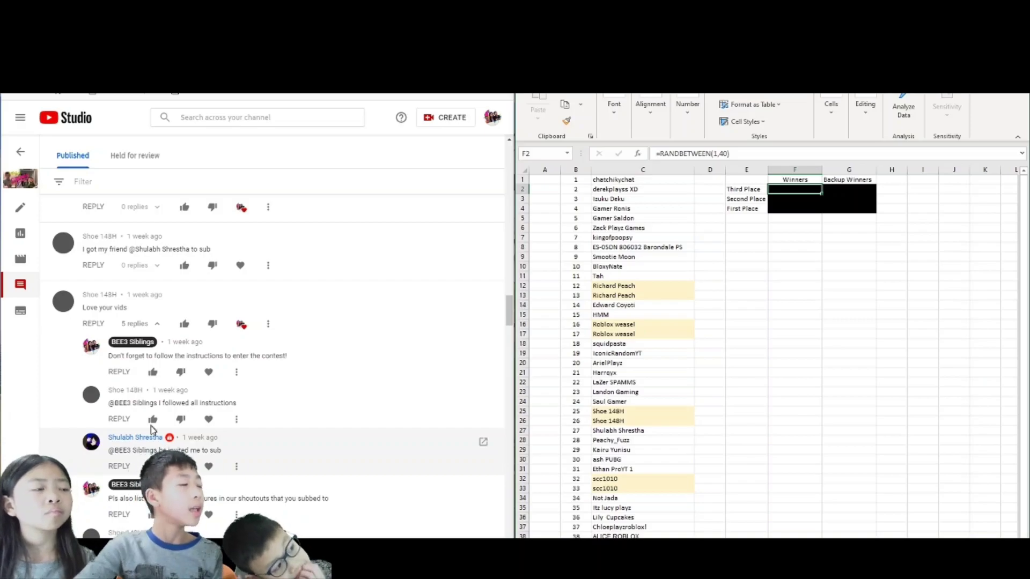
pyautogui.scroll(3, 123, 411)
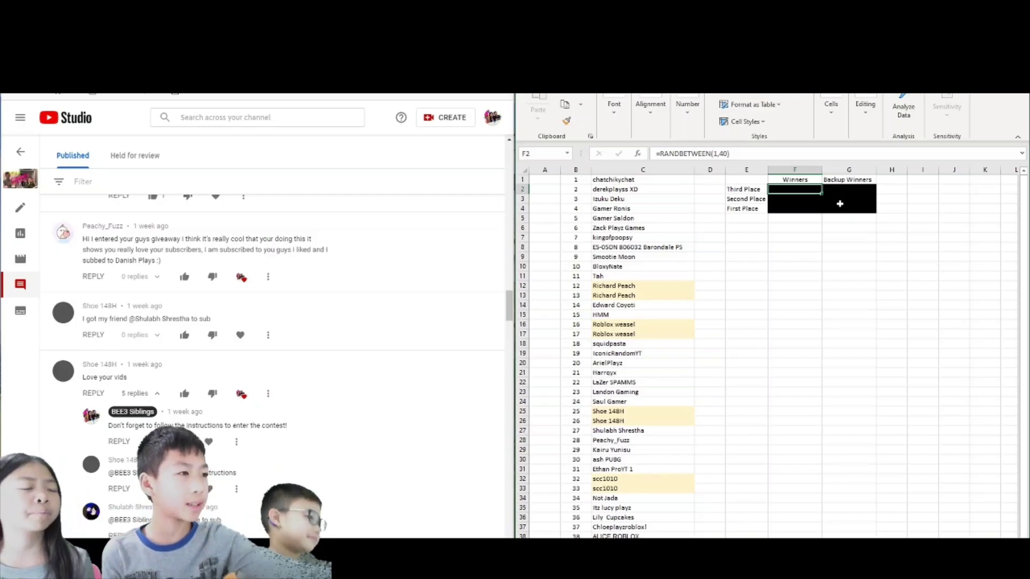
pyautogui.scroll(-4, 676, 489)
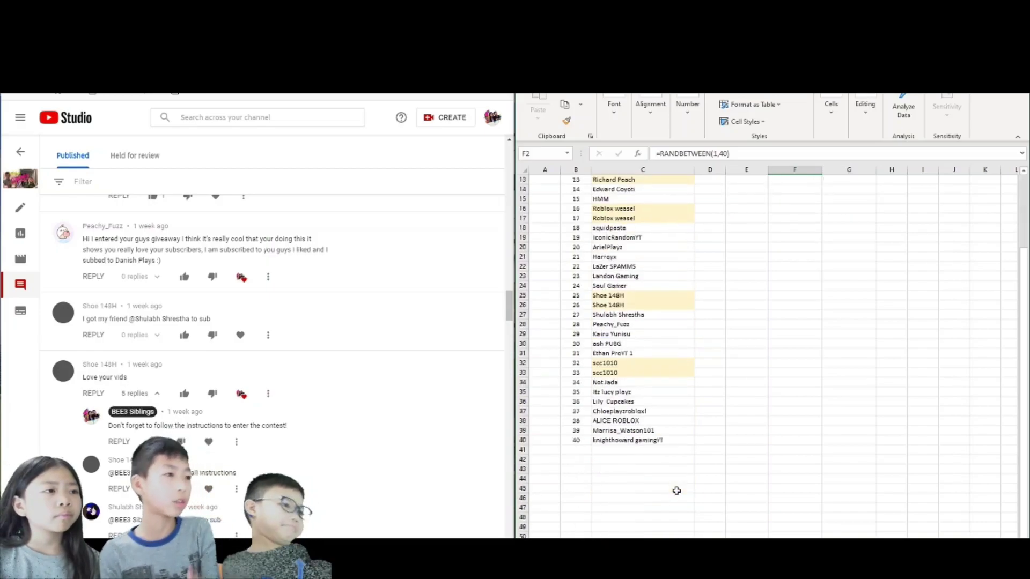
pyautogui.scroll(4, 700, 491)
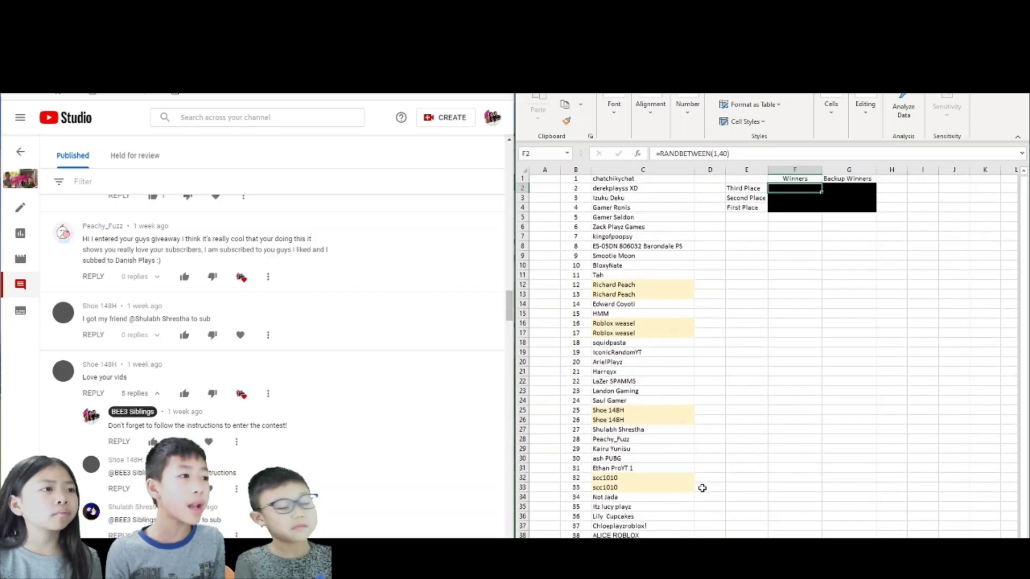
pyautogui.scroll(-1, 702, 488)
pyautogui.scroll(1, 701, 462)
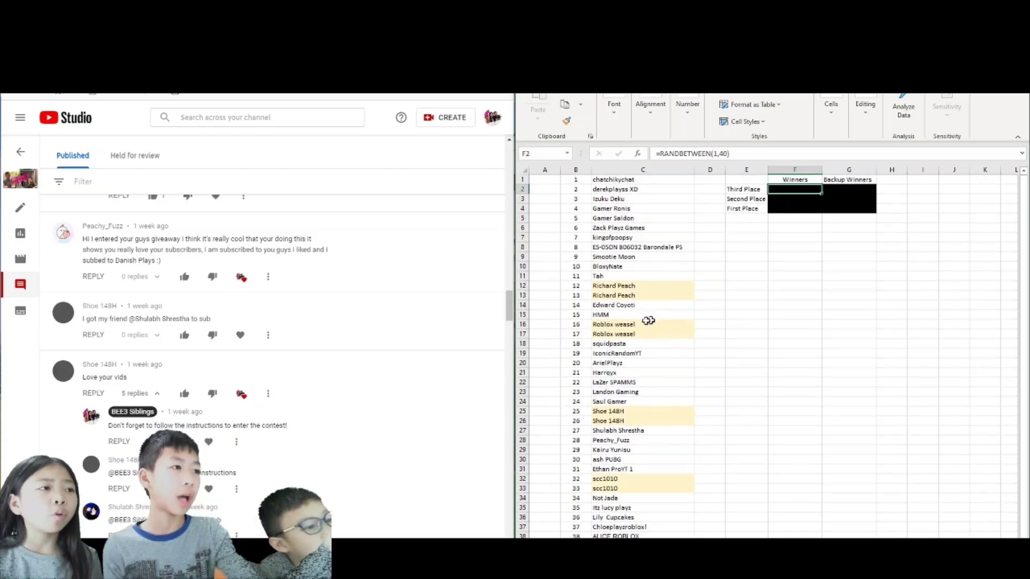
pyautogui.scroll(-1, 659, 300)
pyautogui.scroll(-8, 665, 322)
pyautogui.scroll(7, 666, 359)
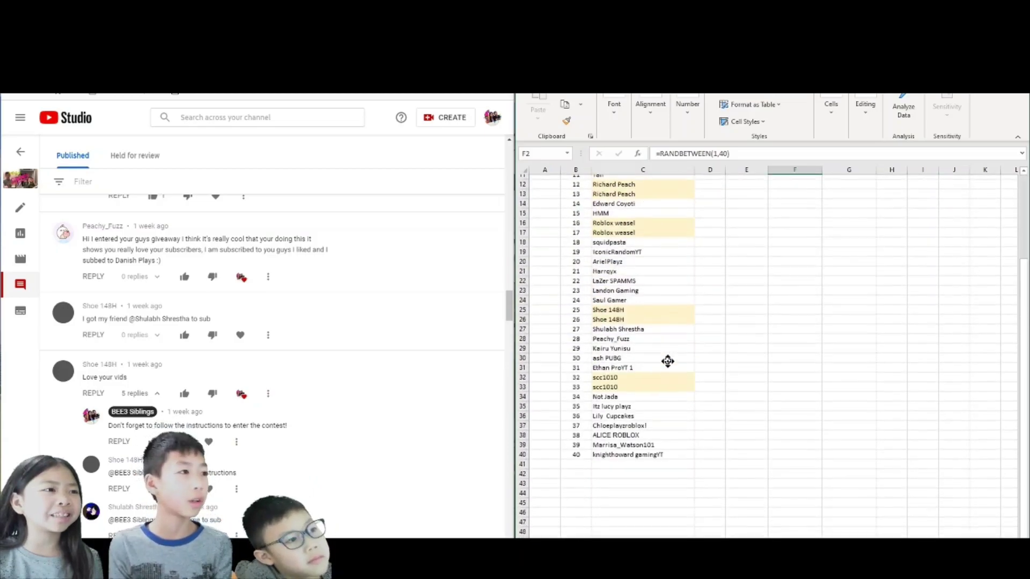
pyautogui.scroll(1, 667, 367)
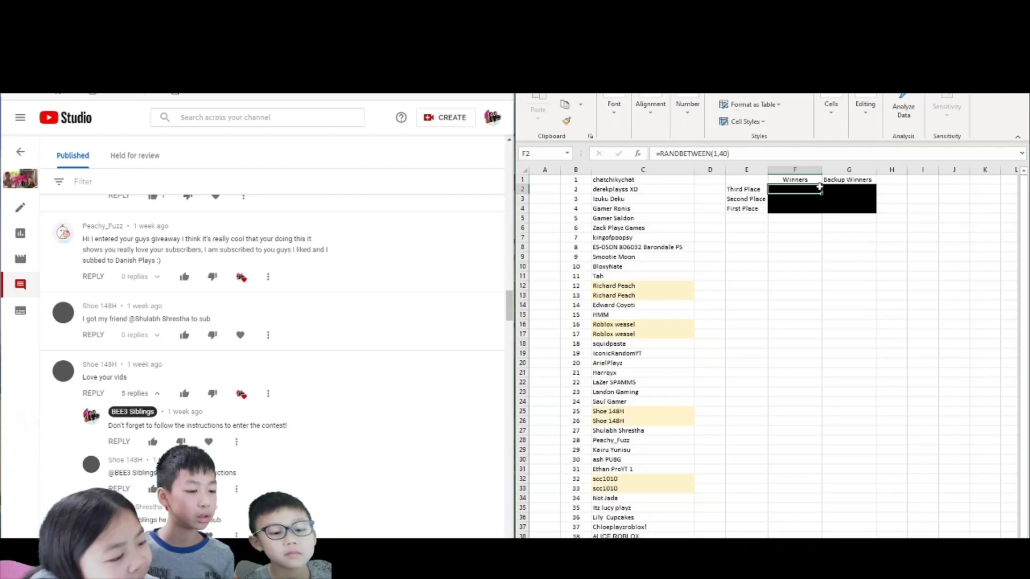
# Copy the RANDBETWEEN(1,40) draw from F2 into F3 and F4
pyautogui.hotkey('ctrl', 'c')
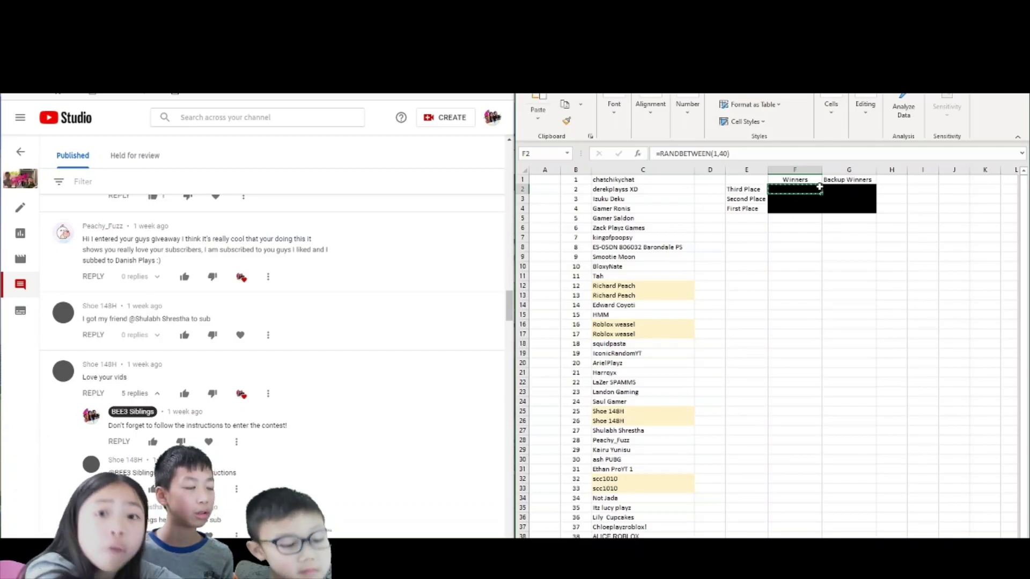
pyautogui.hotkey('ctrl', 'v')
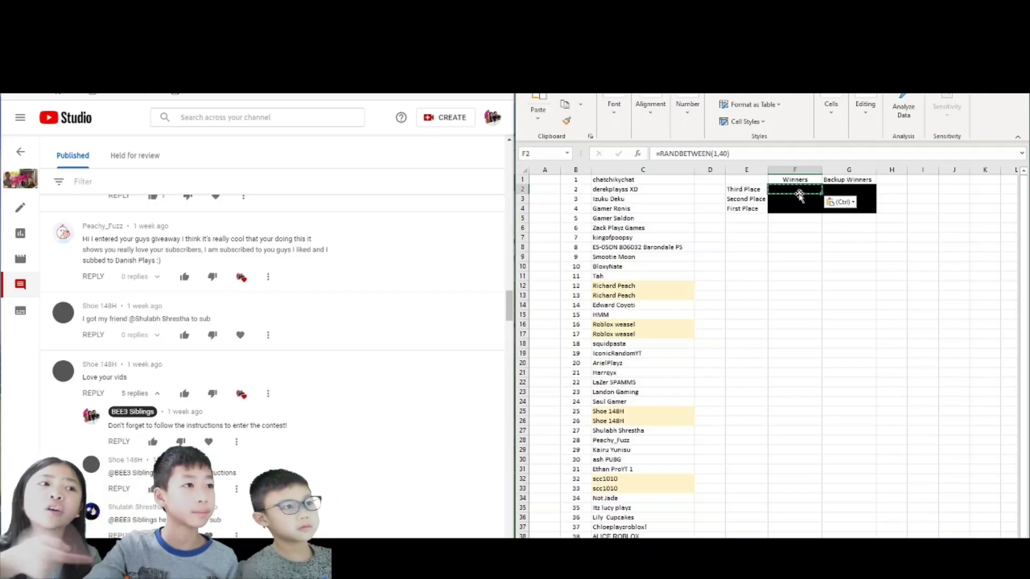
pyautogui.press('Return')
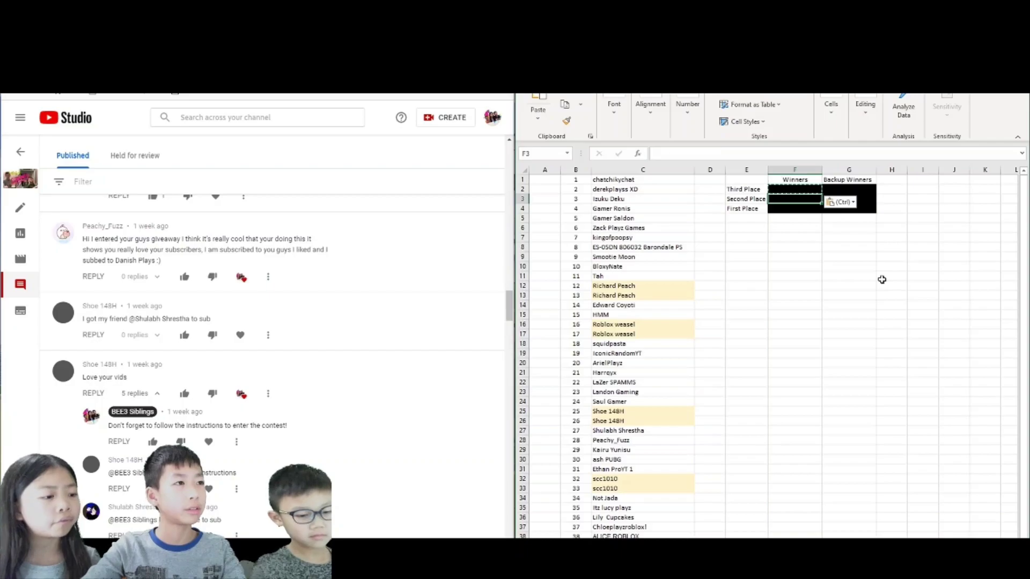
pyautogui.hotkey('ctrl', 'v')
pyautogui.click(794, 210)
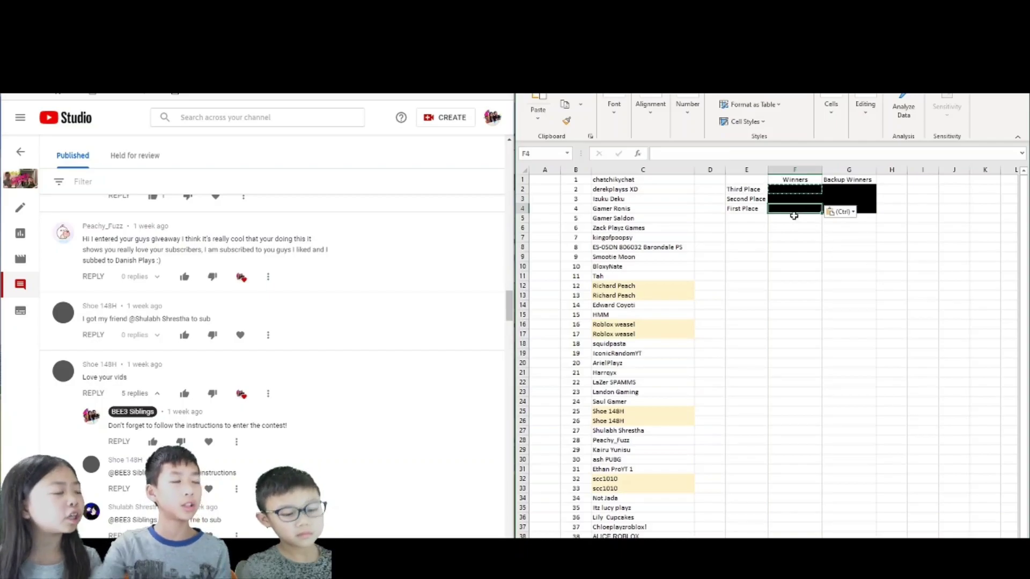
pyautogui.hotkey('ctrl', 'v')
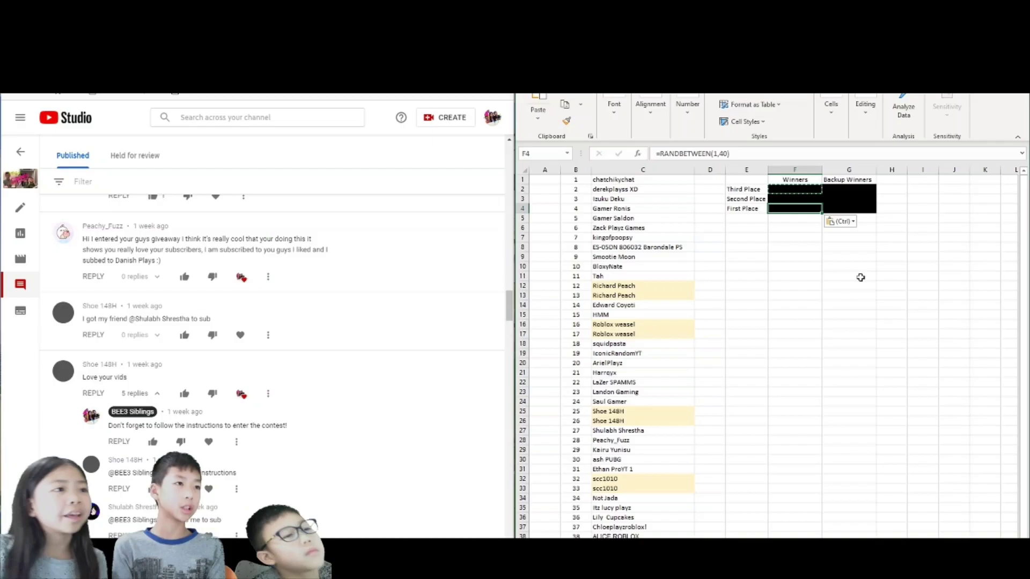
# Make F2:F4's font white to reveal winners 36, 29 and 19
pyautogui.moveTo(814, 190); pyautogui.dragTo(814, 213)
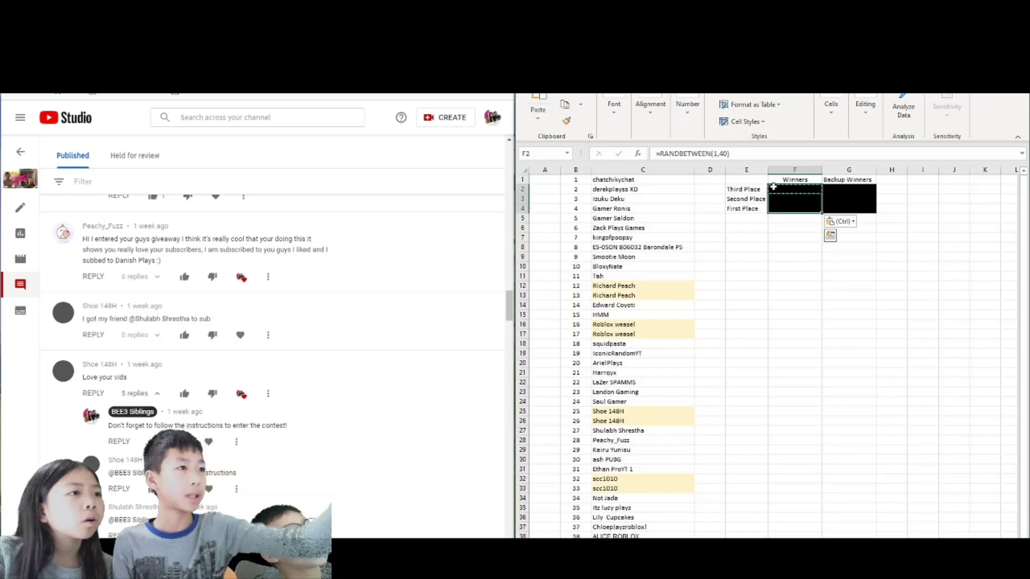
pyautogui.moveTo(775, 191); pyautogui.dragTo(773, 208)
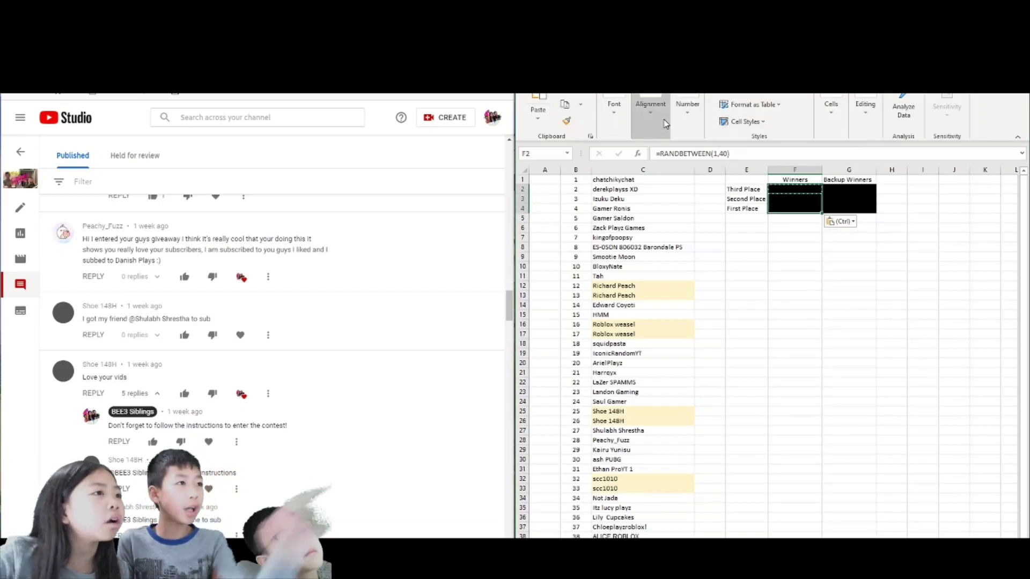
pyautogui.click(616, 120)
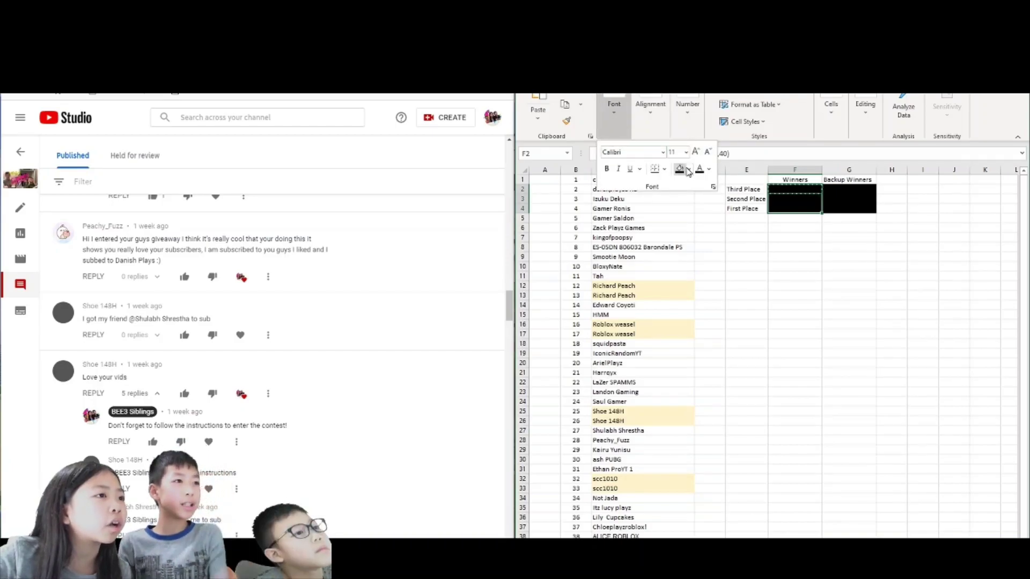
pyautogui.click(708, 169)
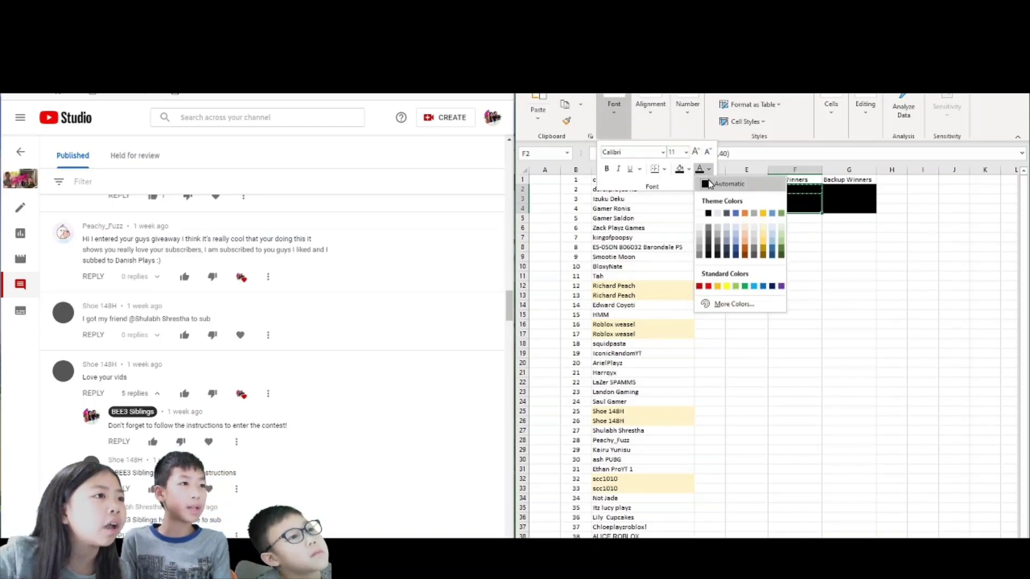
pyautogui.click(717, 213)
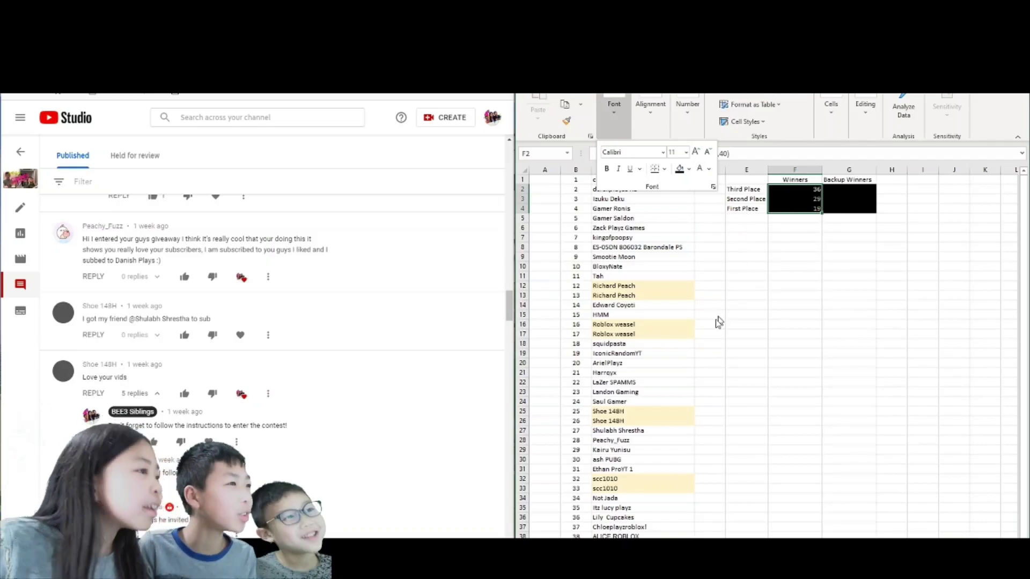
# Select backup winner cell G2, closing the font colour panel
pyautogui.scroll(-3, 654, 395)
pyautogui.scroll(3, 654, 395)
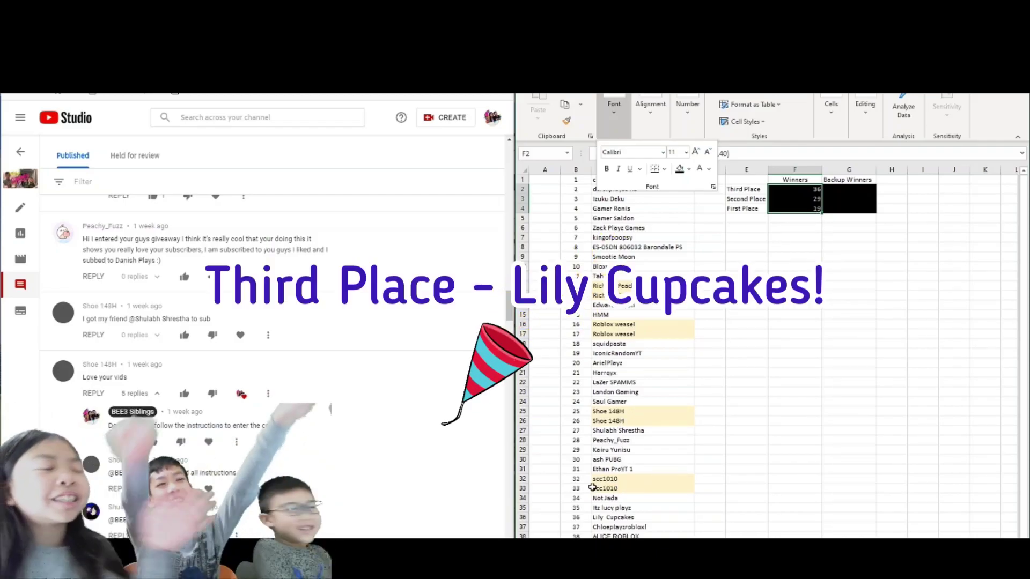
pyautogui.click(858, 188)
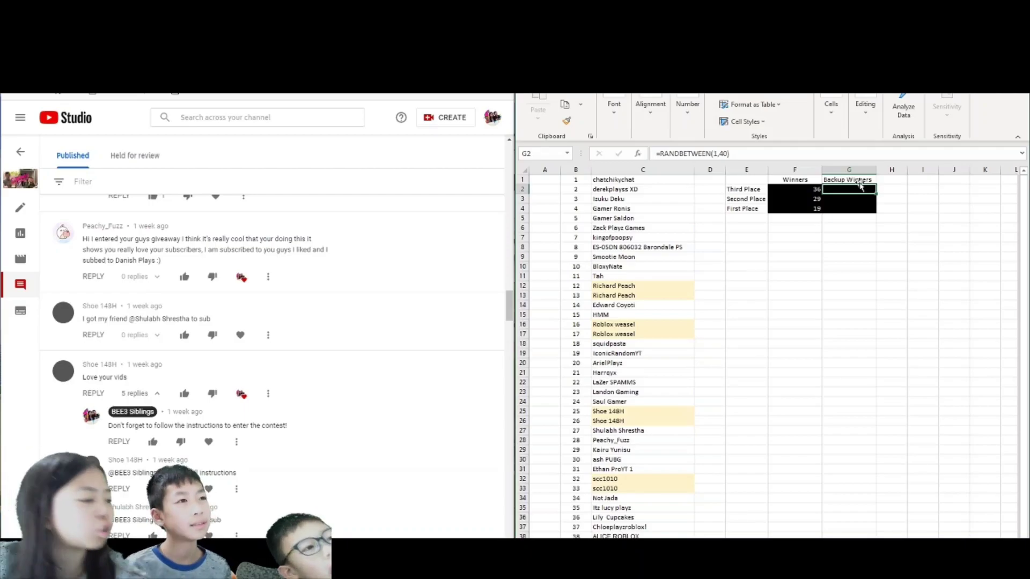
# Copy the RANDBETWEEN(1,40) draw from G2 into G3 and G4
pyautogui.hotkey('ctrl', 'c')
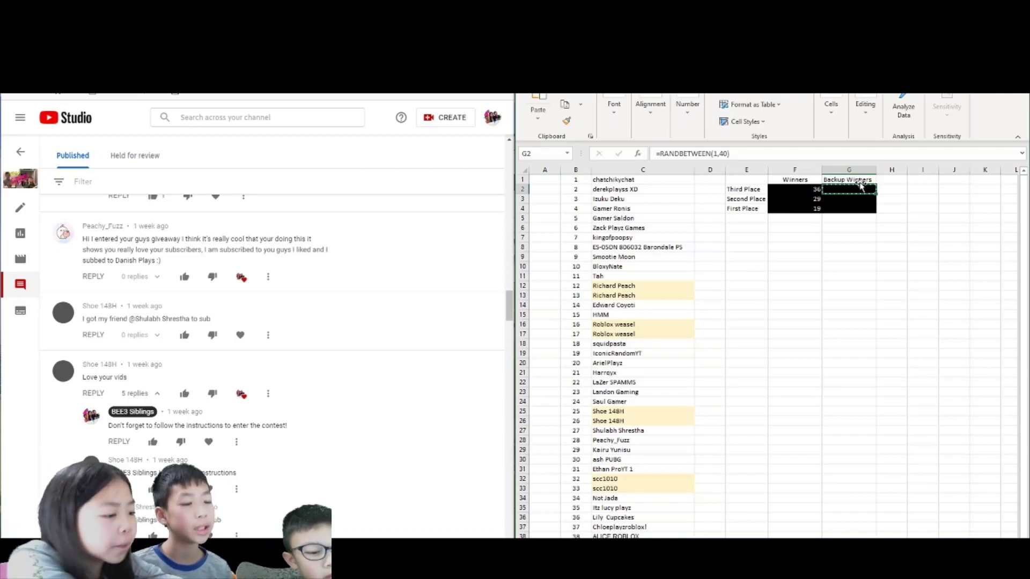
pyautogui.hotkey('ctrl', 'v')
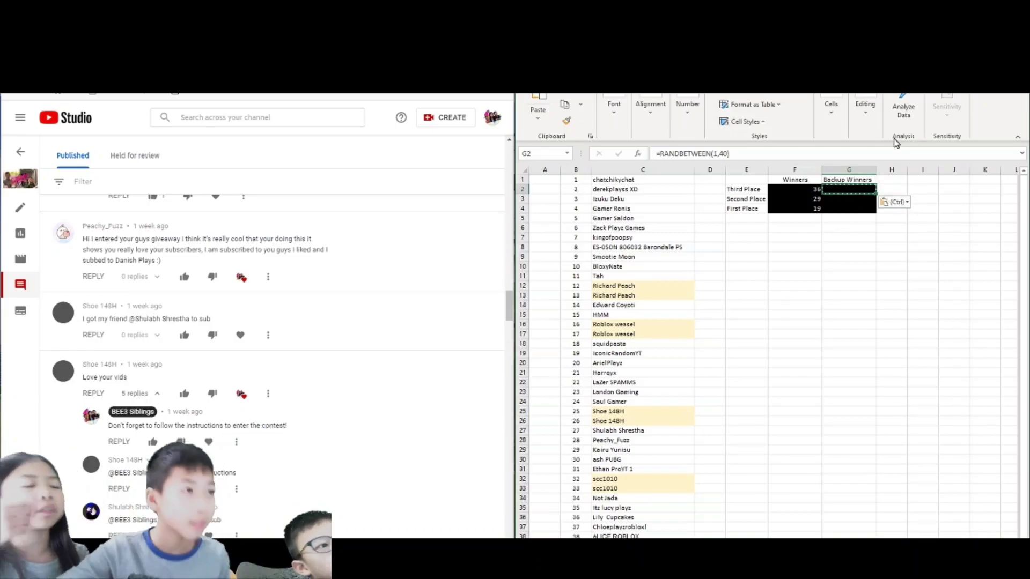
pyautogui.press('Return')
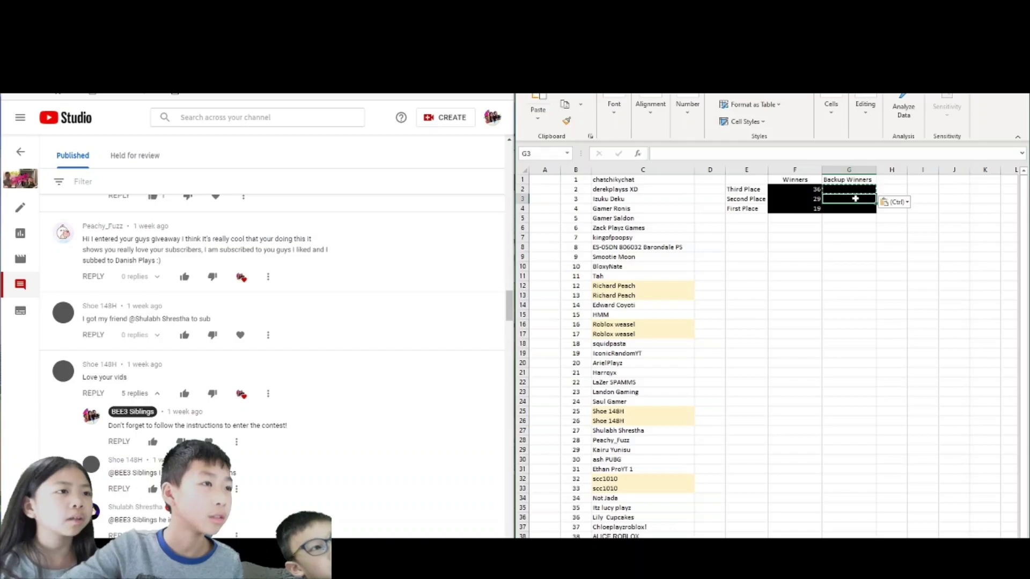
pyautogui.hotkey('ctrl', 'v')
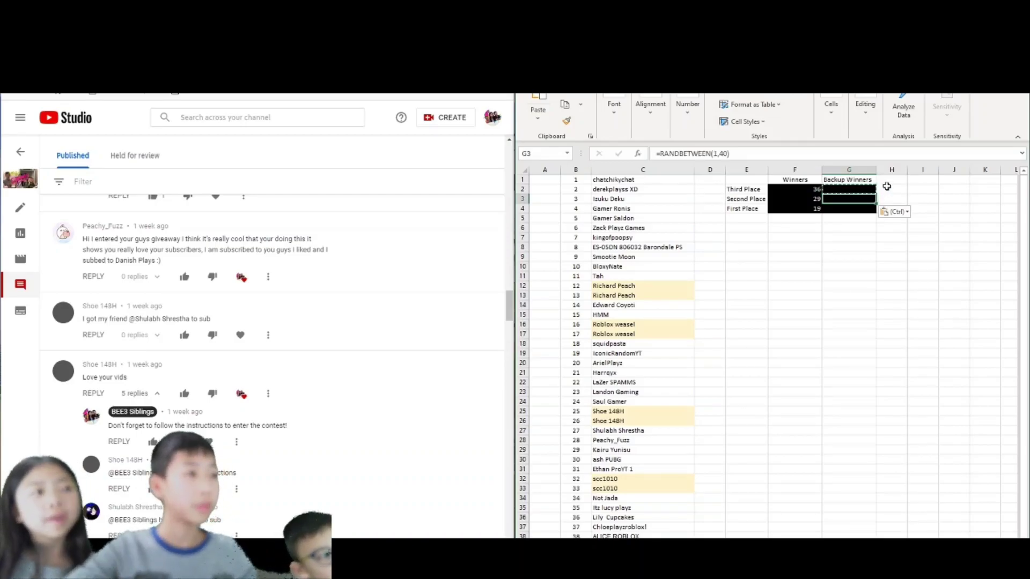
pyautogui.press('Return')
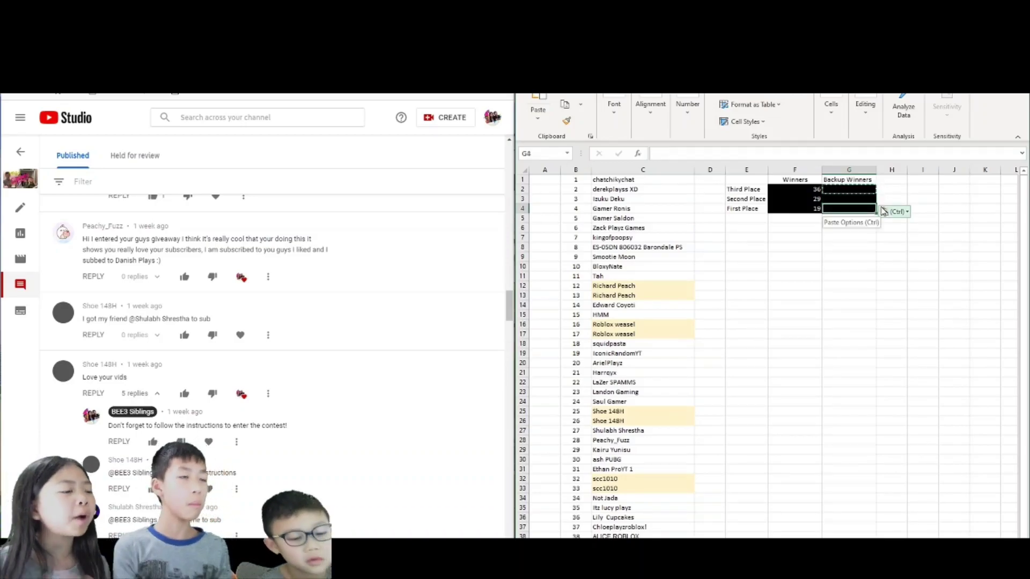
pyautogui.hotkey('ctrl', 'v')
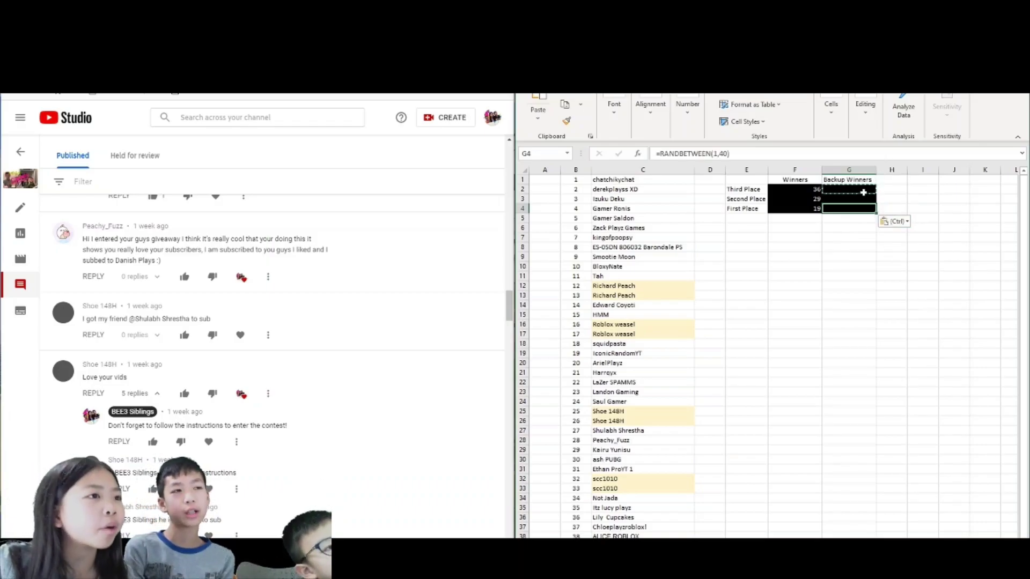
# Make G2:G4's font white to reveal backups 28, 22 and 34
pyautogui.click(862, 191)
pyautogui.moveTo(862, 191); pyautogui.dragTo(862, 209)
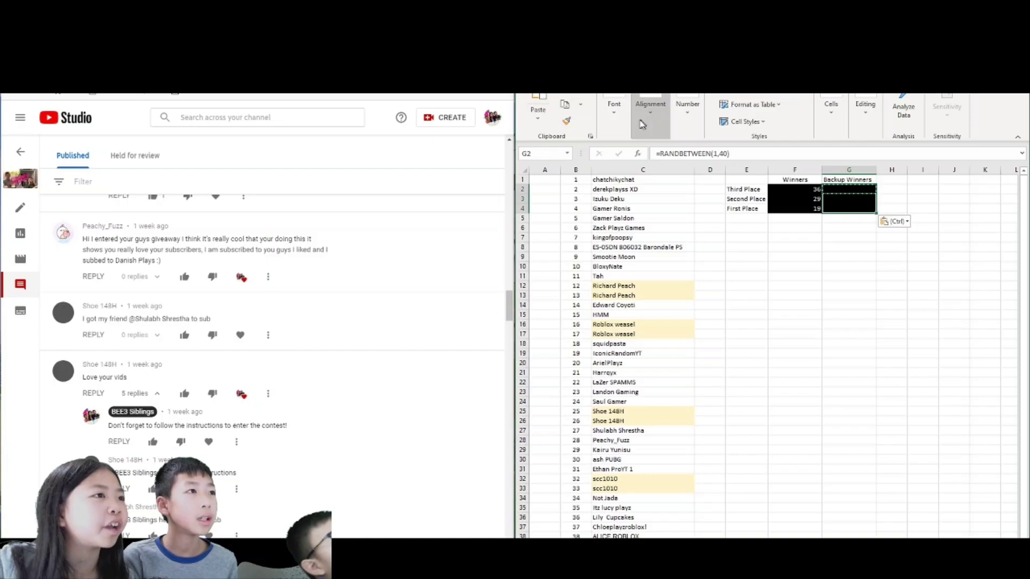
pyautogui.click(617, 136)
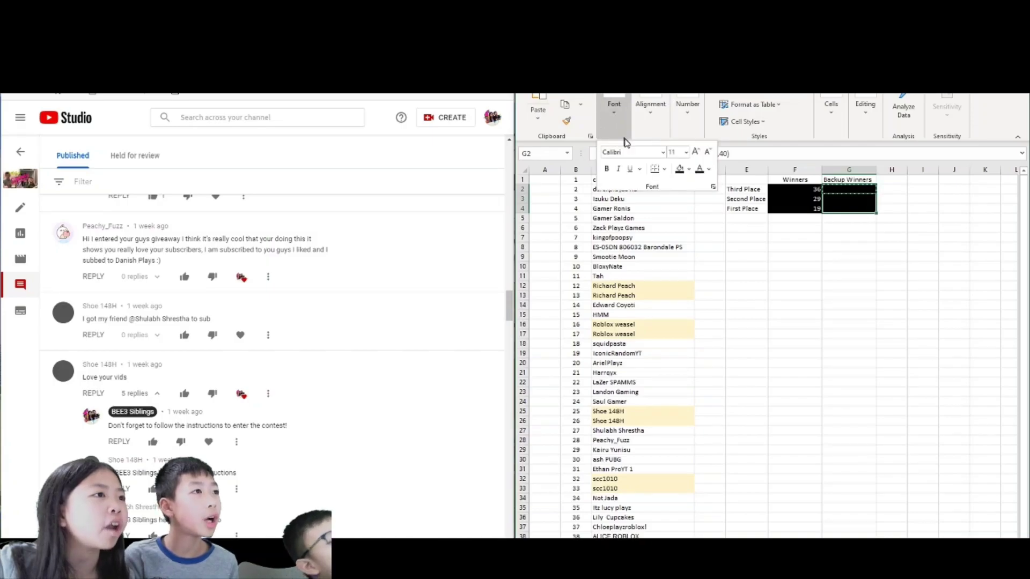
pyautogui.click(709, 170)
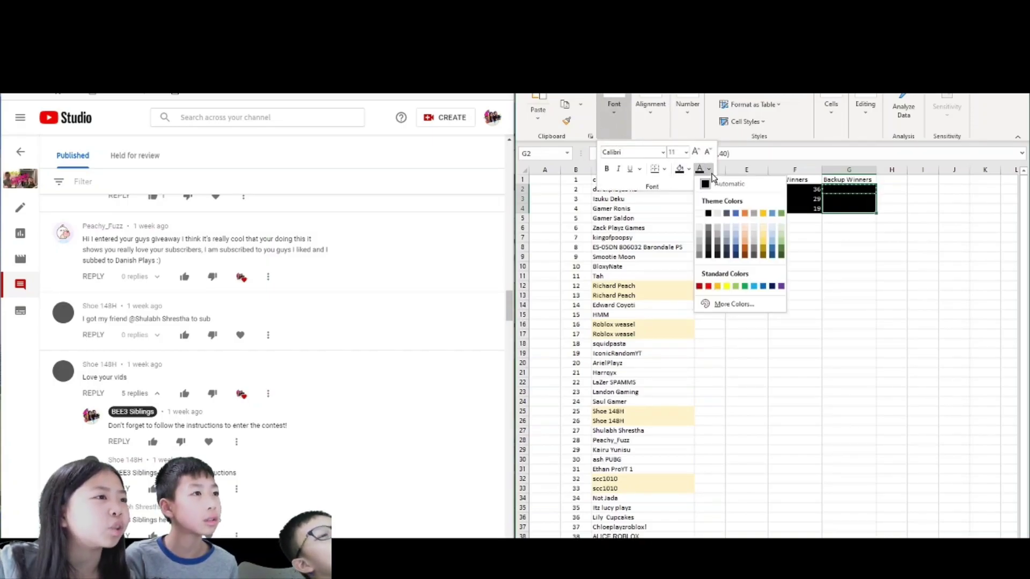
pyautogui.click(704, 215)
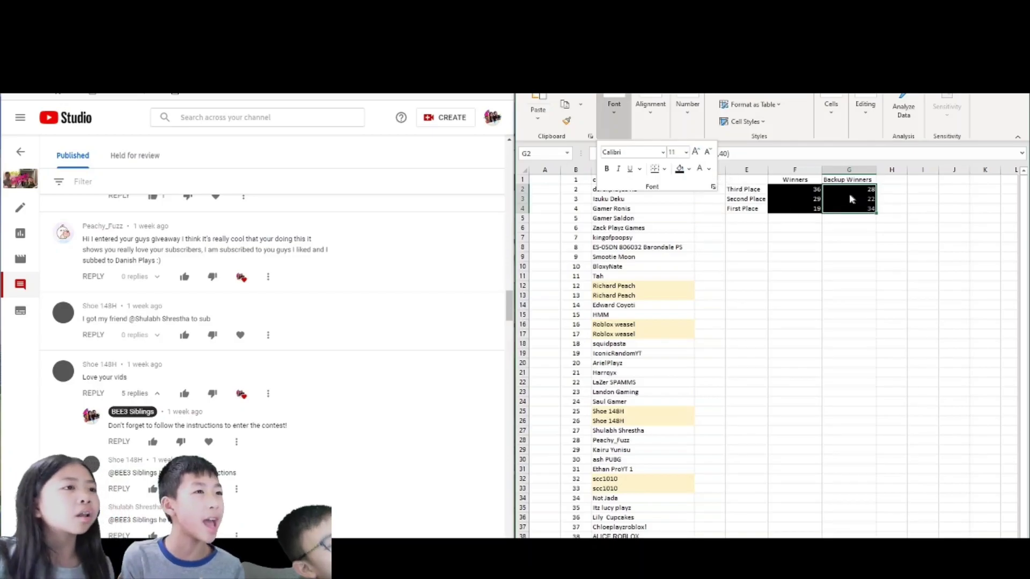